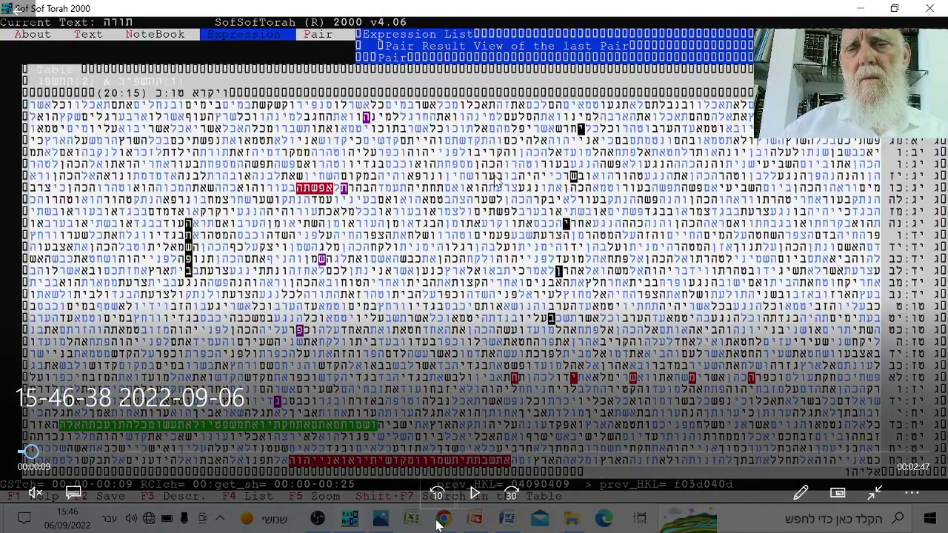
pyautogui.click(473, 494)
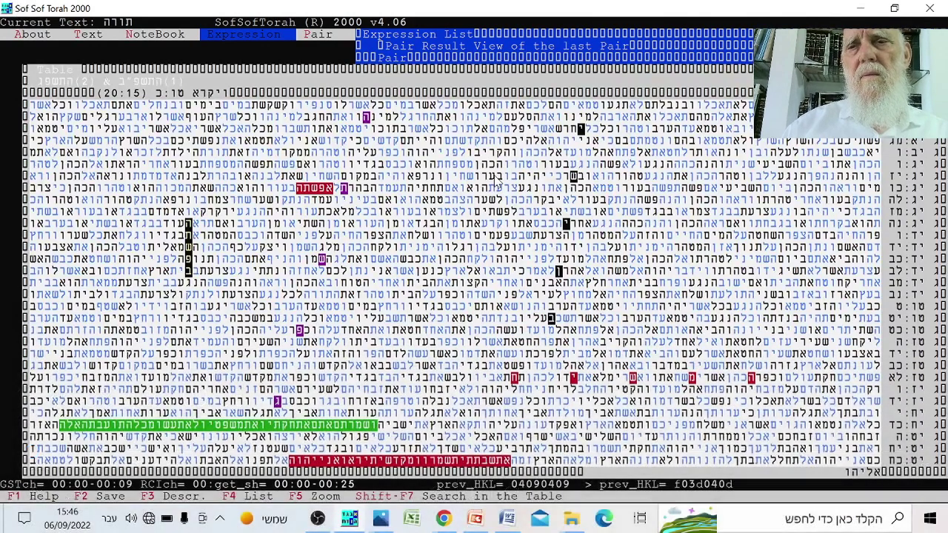